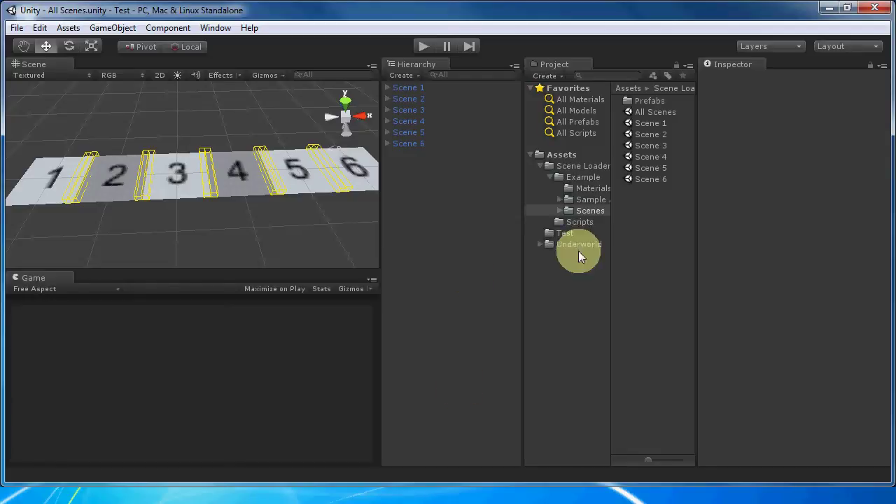
Open Scene 1, Scene 2 and Scene 3 from the Scenes folder one after another to view each separately.
click(629, 128)
right_click(627, 126)
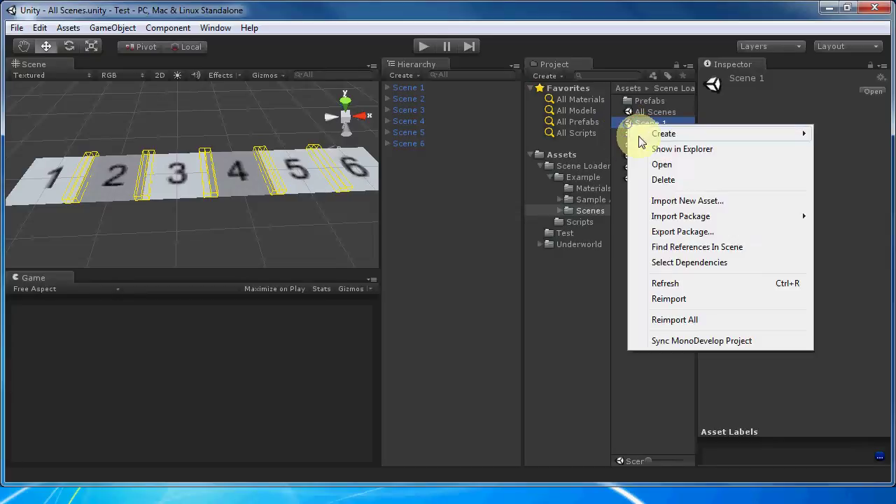
click(661, 164)
click(629, 134)
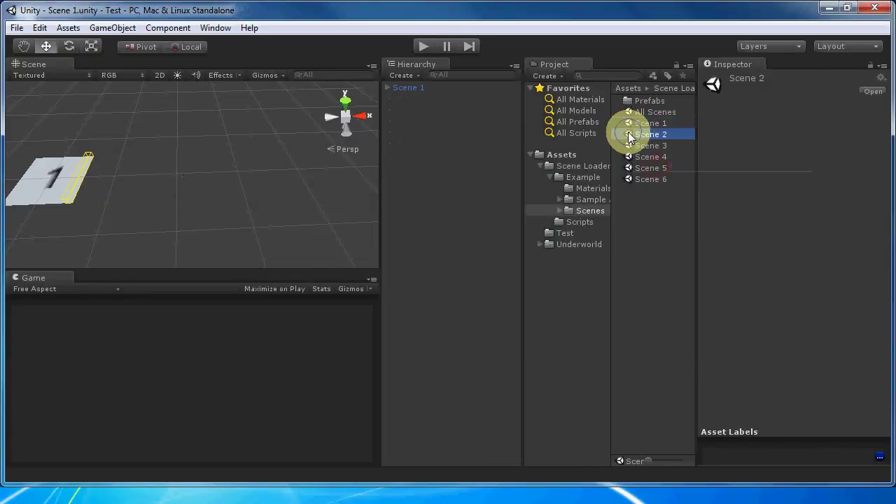
right_click(628, 134)
click(661, 170)
right_click(632, 145)
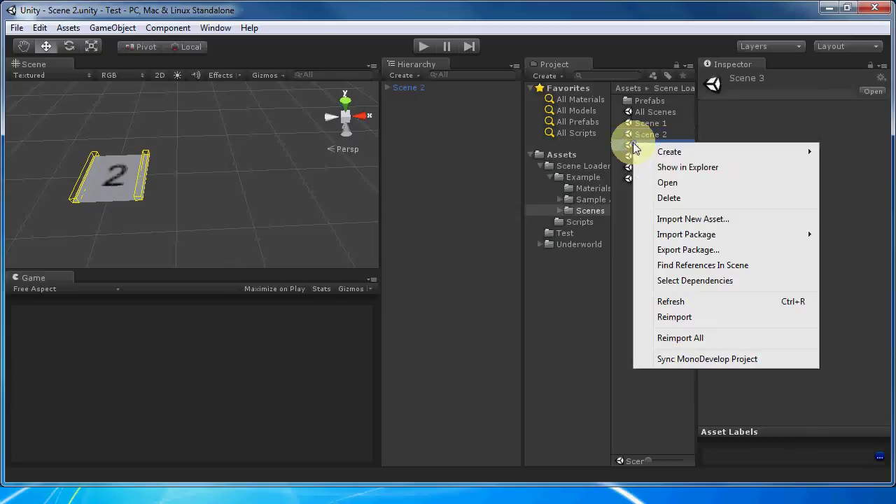
click(669, 184)
click(649, 225)
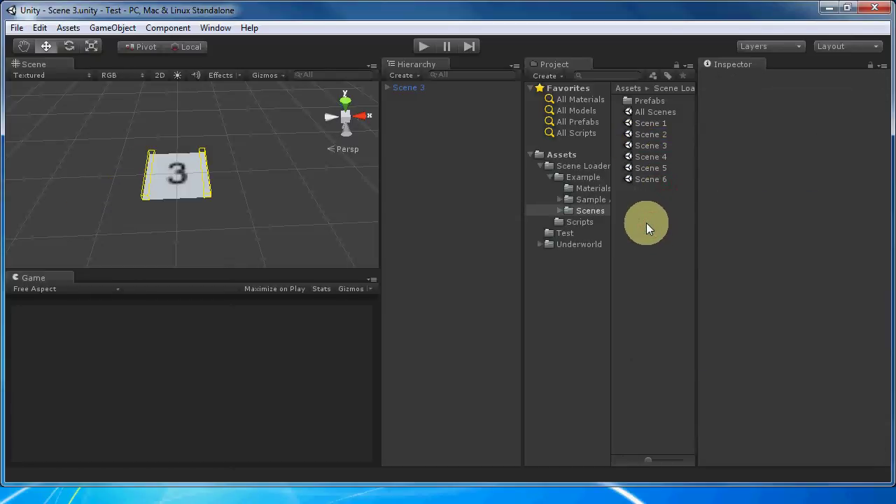
Reopen Scene 1 and inspect the Neighboring Scenes settings on its root and the Scene Edge settings on Edge to 2.
right_click(632, 124)
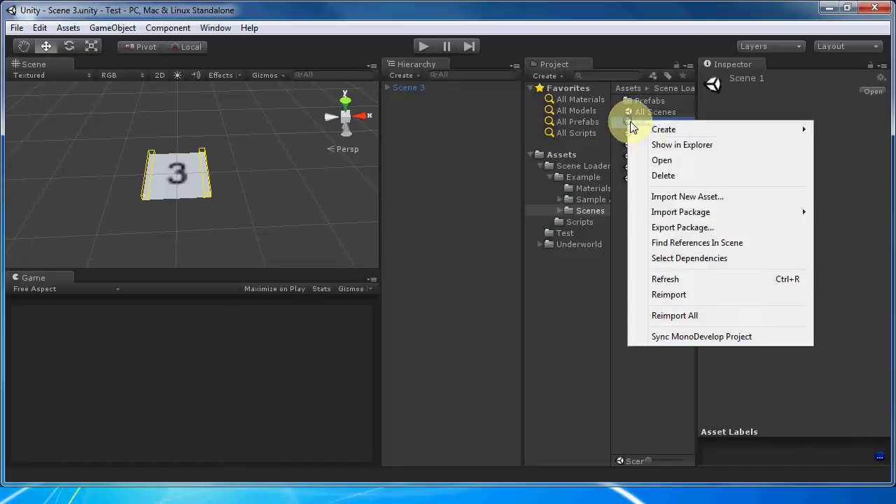
click(660, 161)
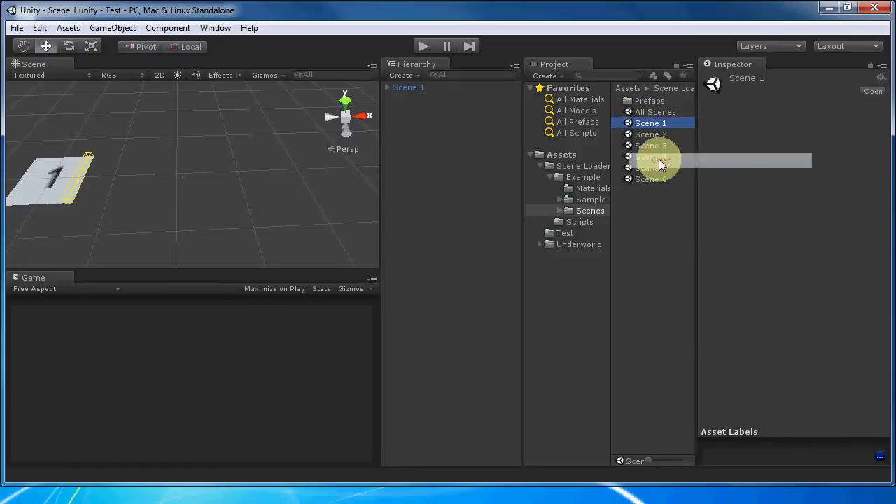
click(412, 88)
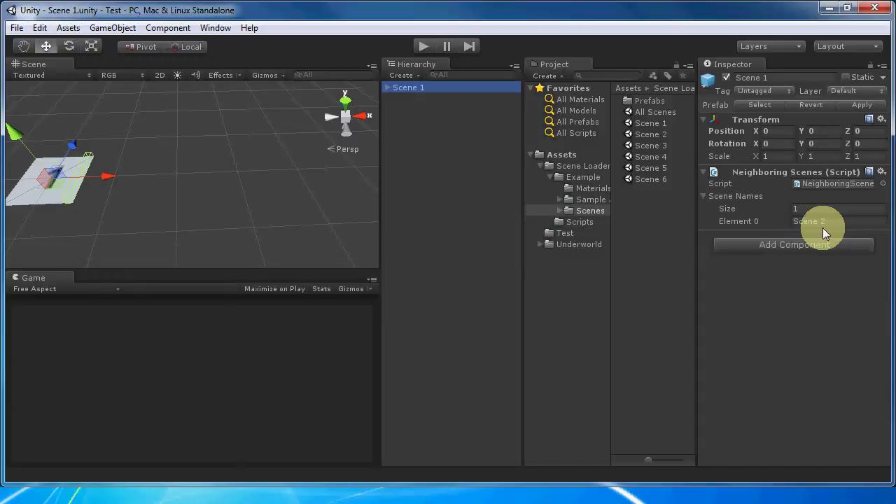
click(385, 89)
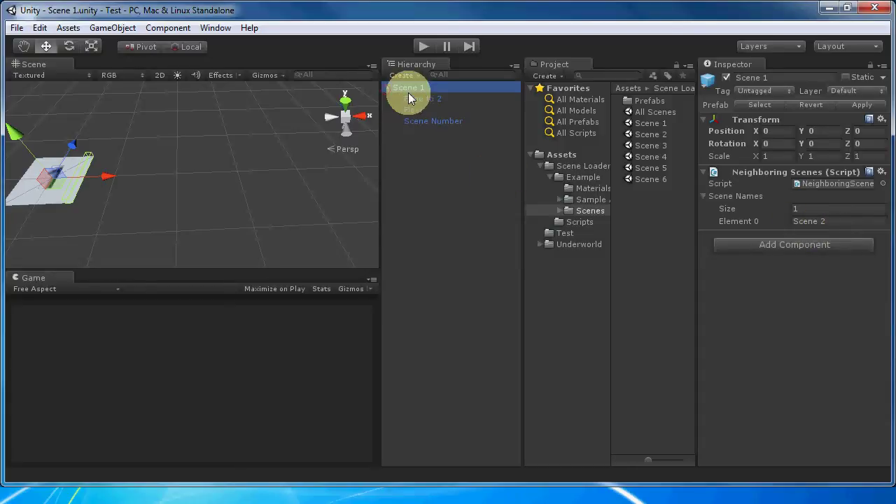
click(420, 100)
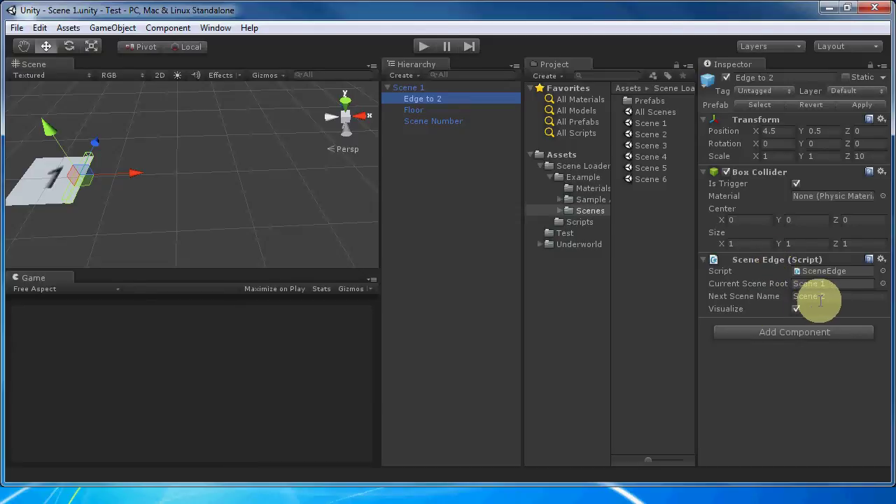
Review the scenes included in the Build Settings and close the dialog.
click(16, 28)
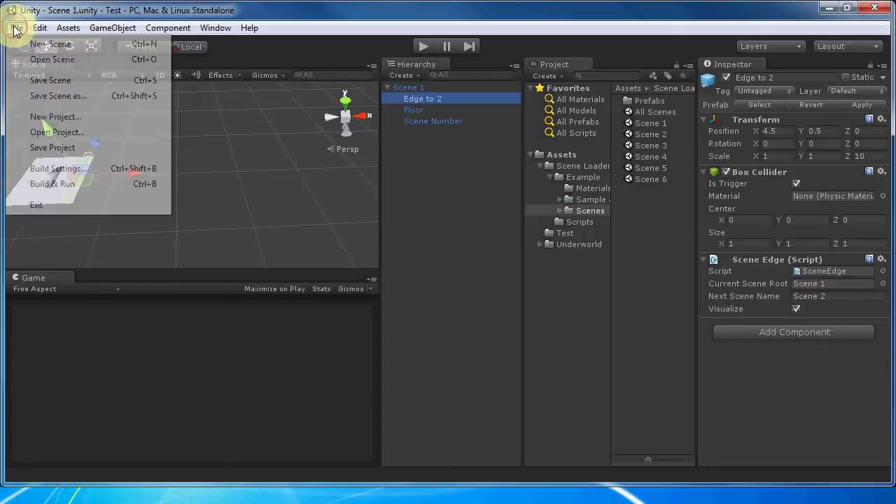
click(56, 168)
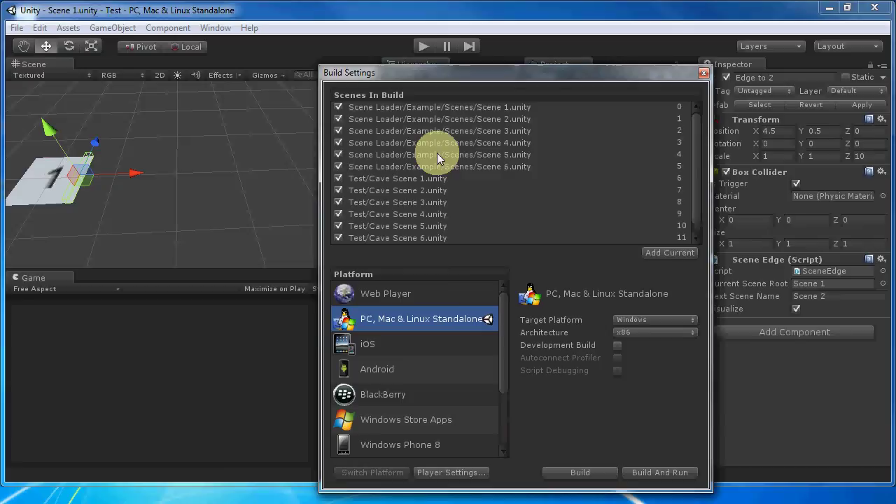
click(703, 73)
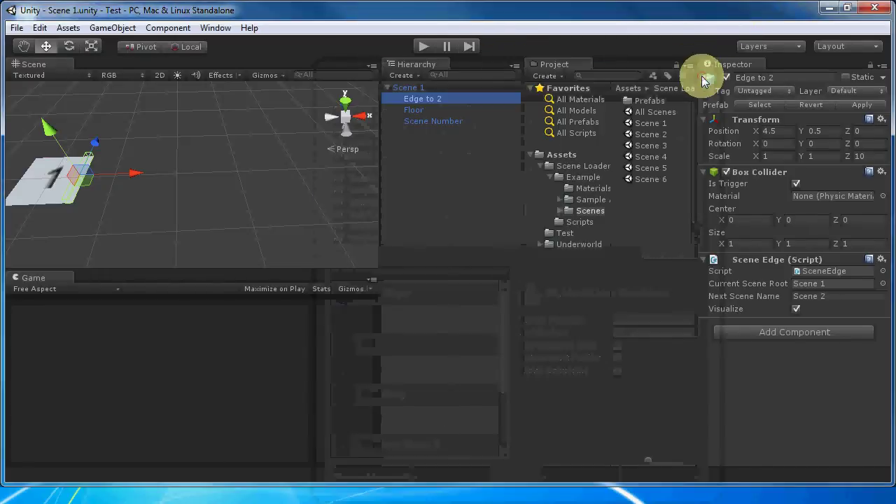
Open the Start scene from the Example folder and inspect its Scene Loader and Start objects, including the Set Start Scene script.
click(575, 179)
right_click(642, 148)
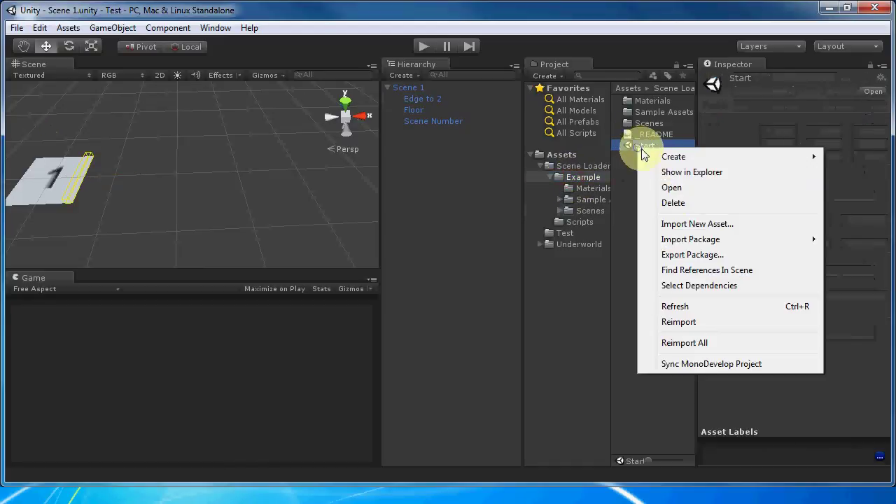
click(671, 187)
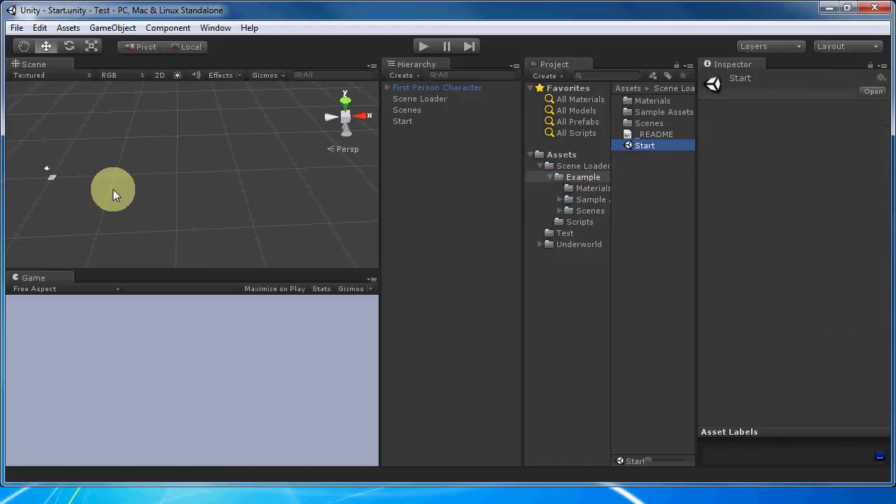
click(434, 98)
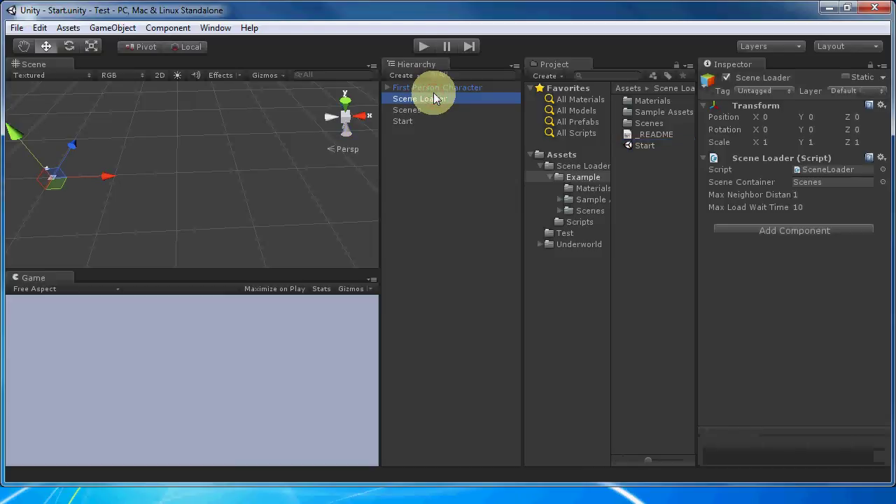
click(404, 121)
scroll(760, 228, down, 5)
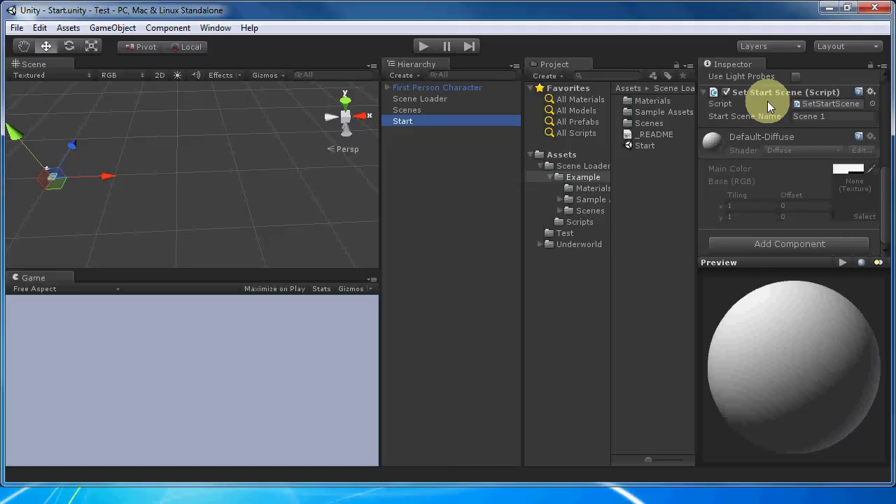
Play-test the Start scene to watch neighboring scenes load and unload, and stop the playback.
click(421, 47)
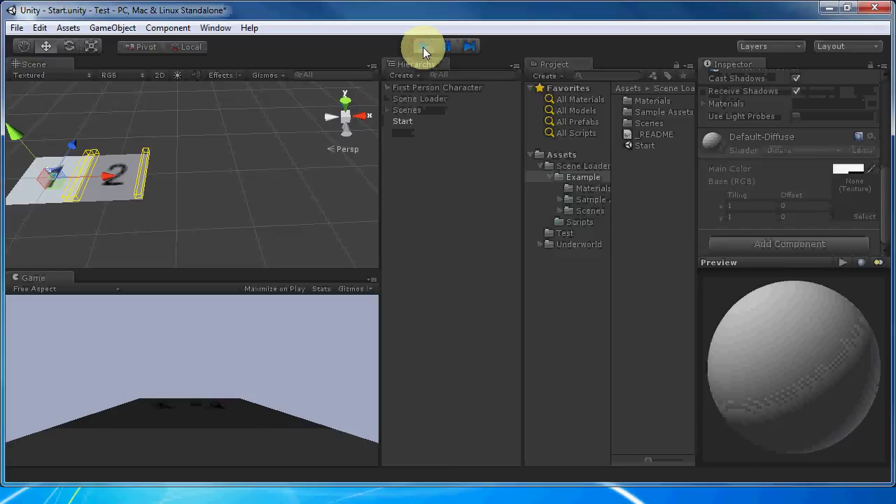
click(423, 47)
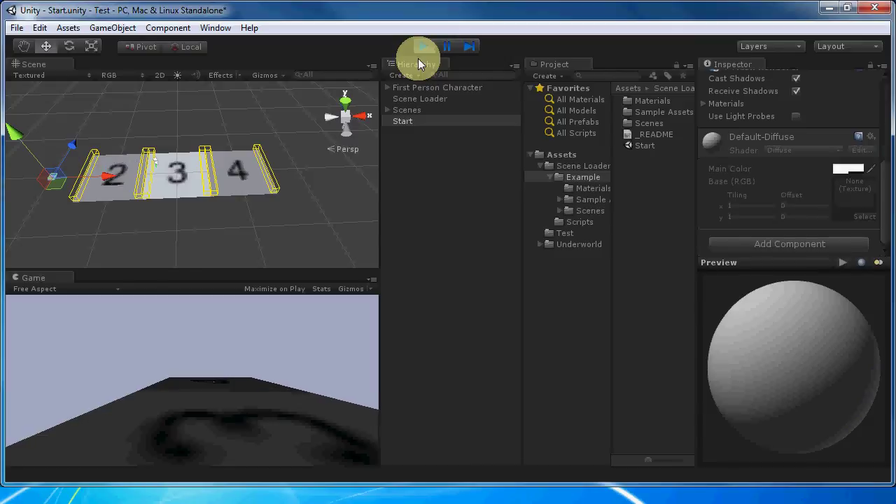
click(424, 47)
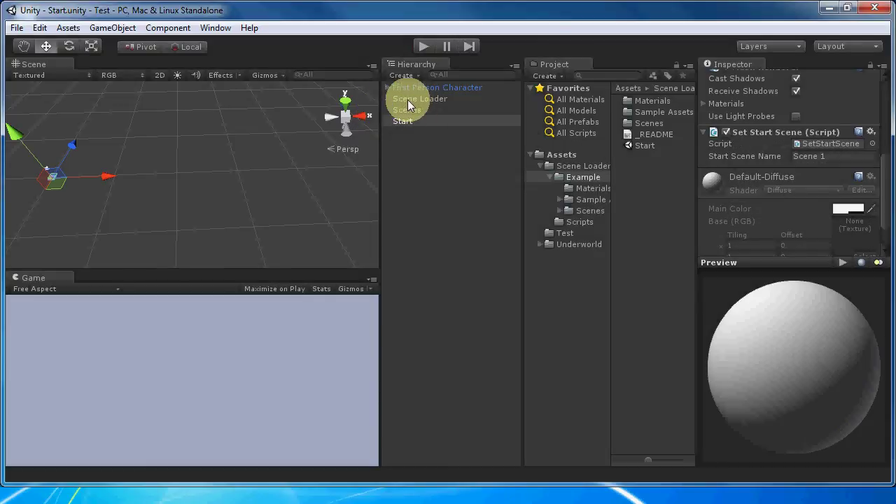
Set the Max Neighbor Distance of the Scene Loader object to 2.
click(407, 99)
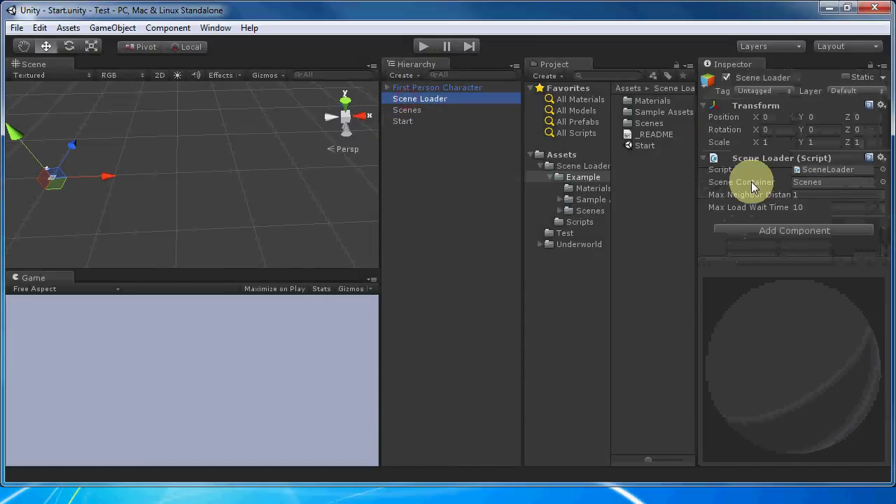
click(806, 196)
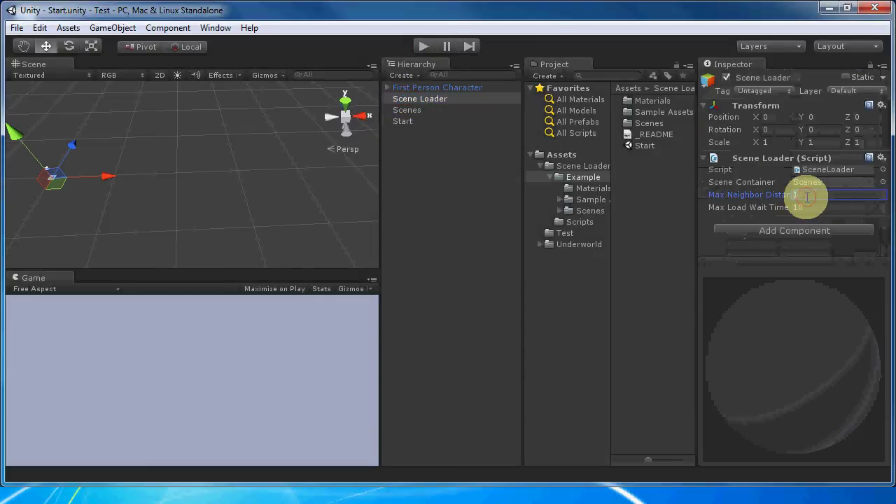
text(2)
key(Tab)
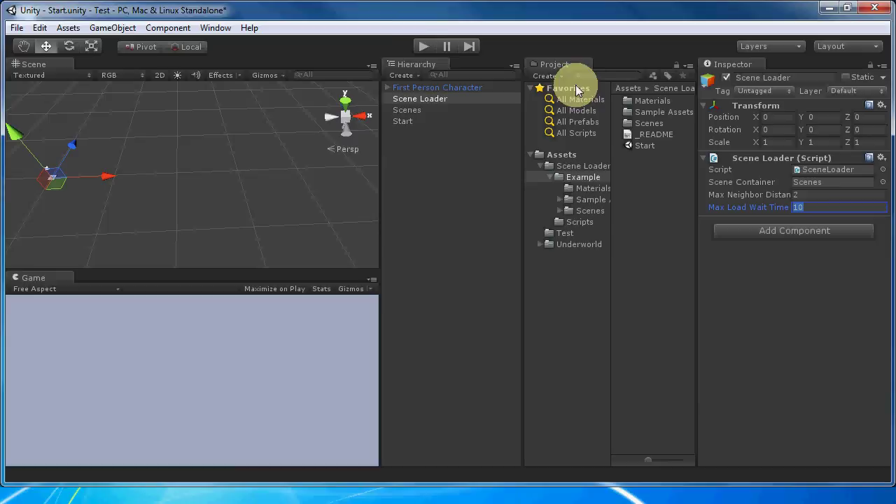
Play-test the Start scene again, walking the character forward from the first scene tile to the third.
click(423, 47)
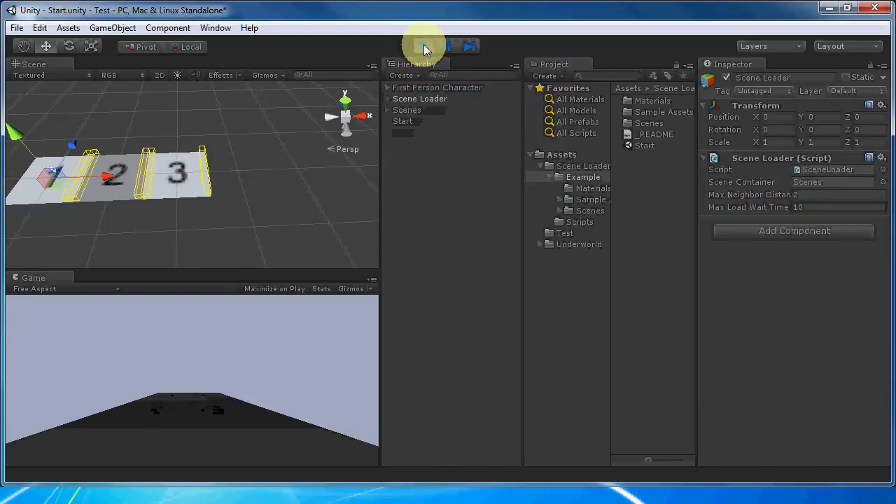
key(w)
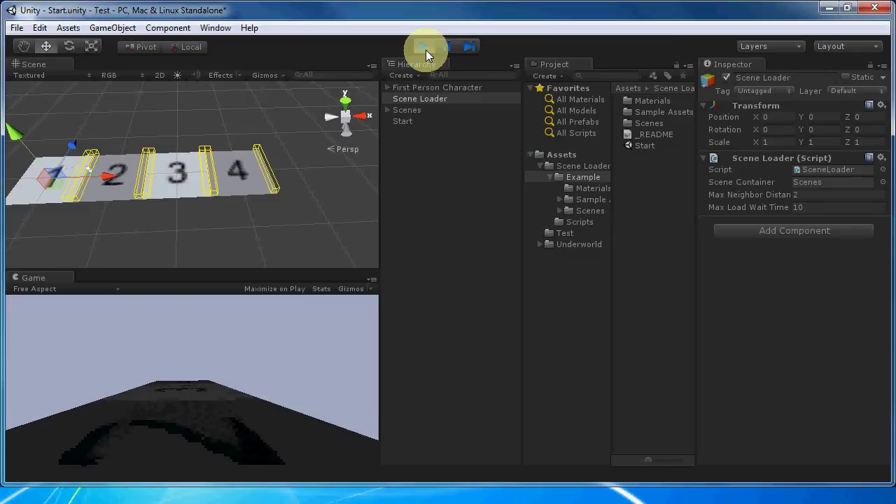
key(w)
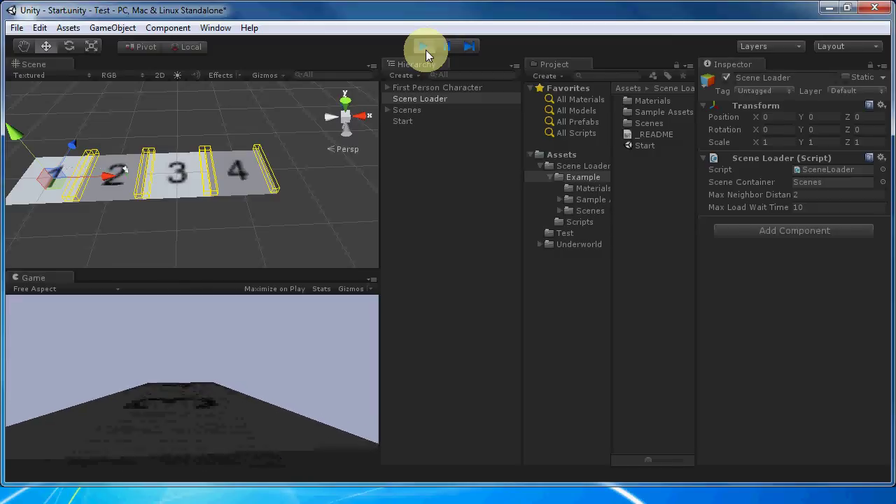
key(w)
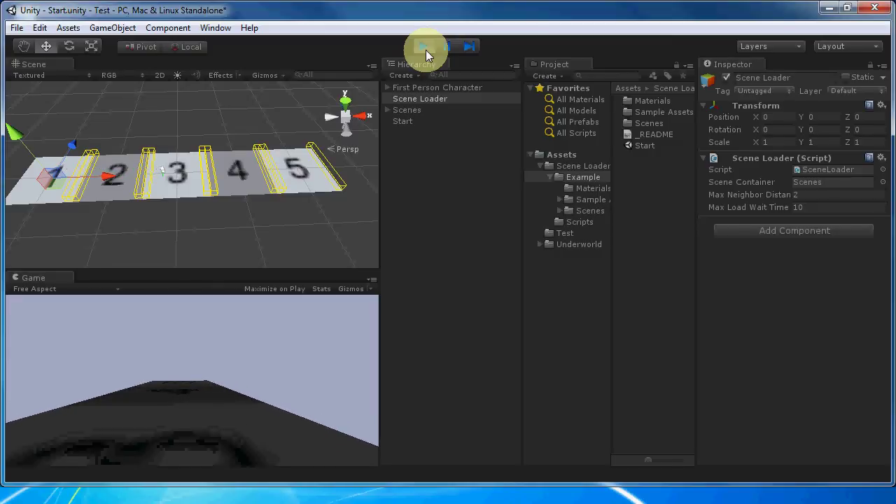